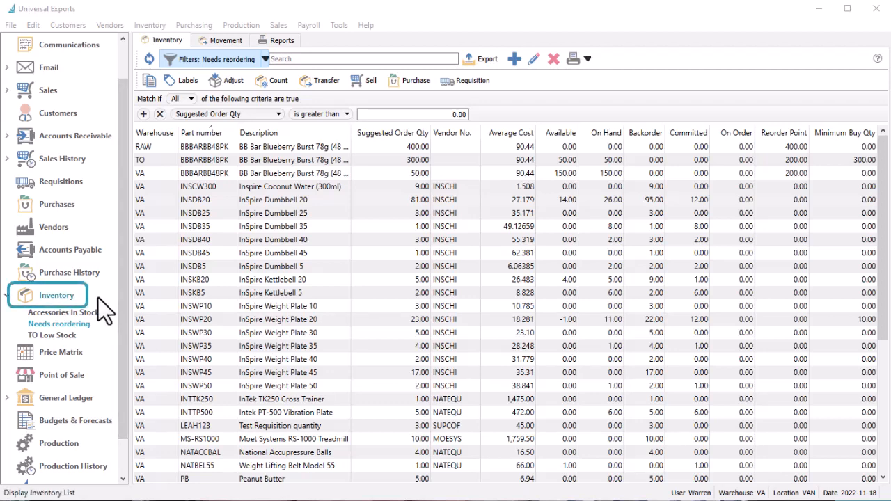
Step: Create a requisition for the InSpire Dumbbell items from INSDB20 through INSDB5 in warehouse VA
click(218, 204)
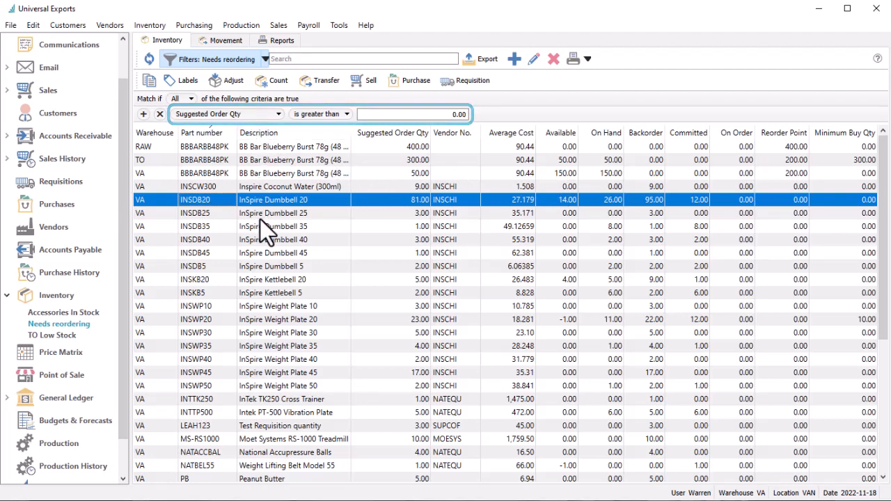
shift+click(262, 272)
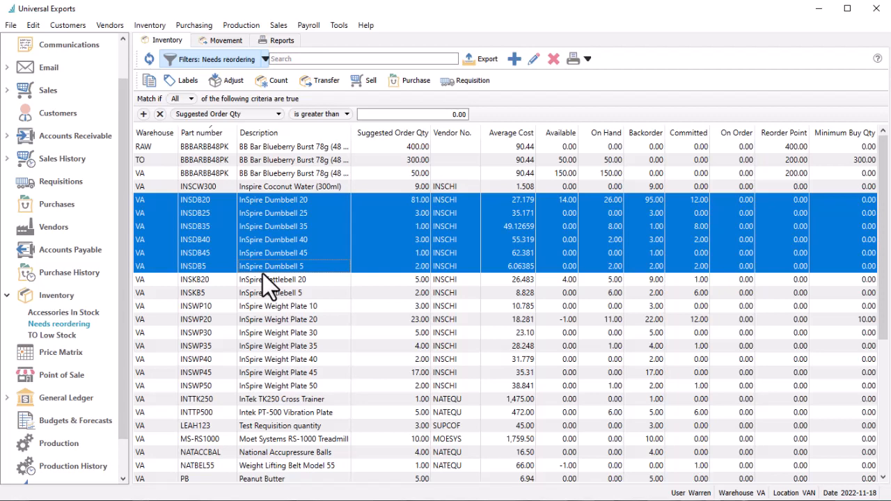
click(449, 90)
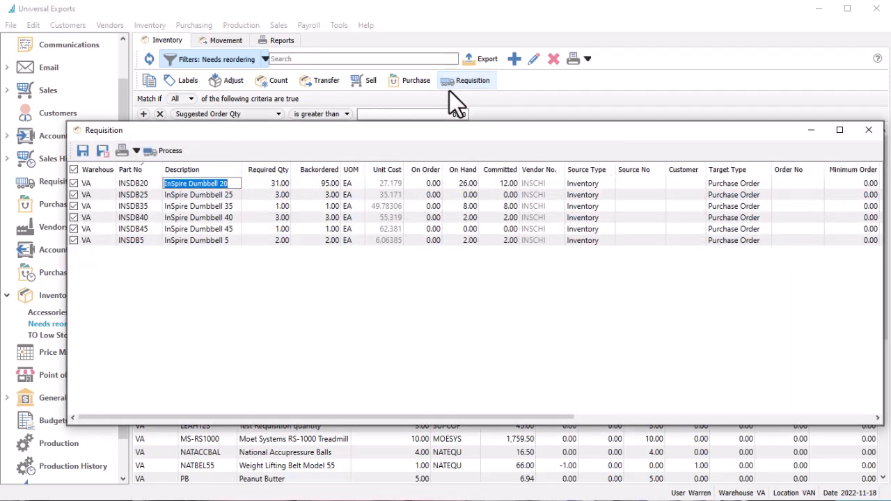
Step: Exclude INSDB5 from the requisition and set the required quantity of INSDB45 to 2, keeping its unit cost and vendor
click(74, 240)
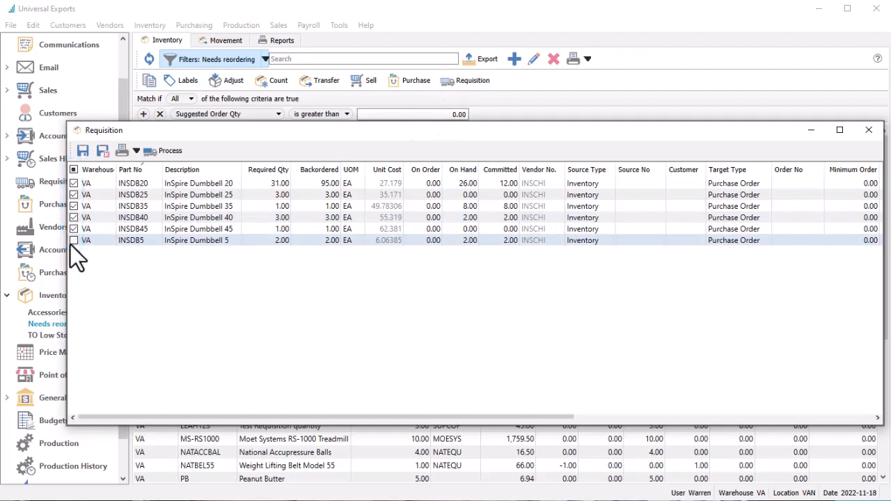
click(257, 230)
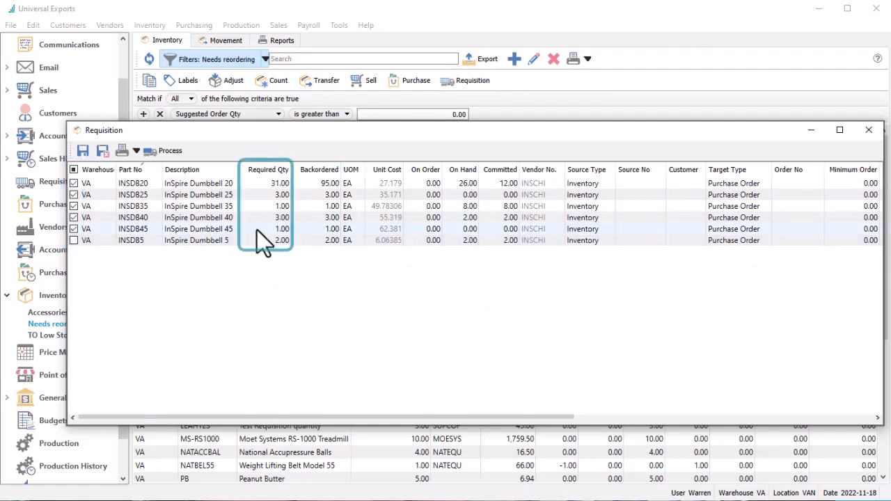
text(2)
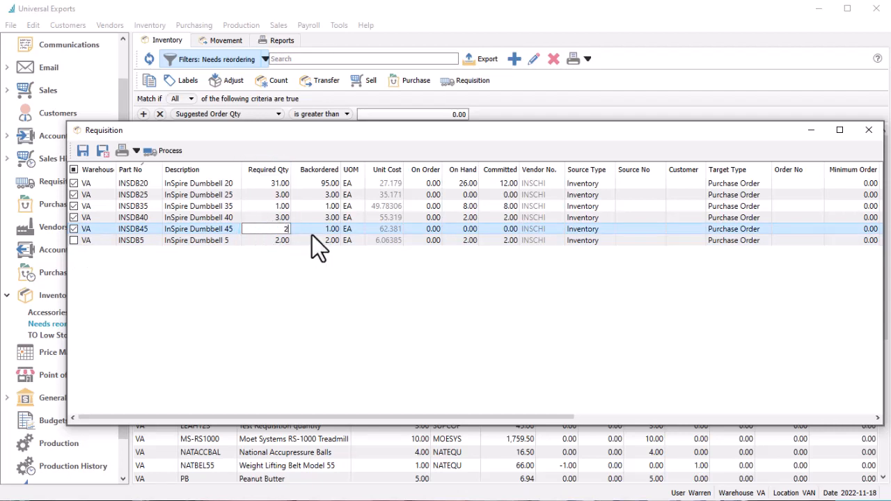
click(371, 232)
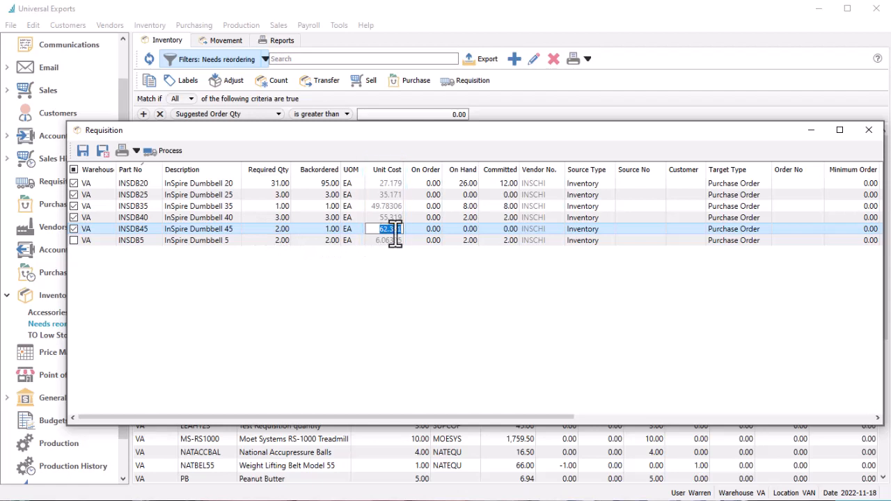
click(522, 229)
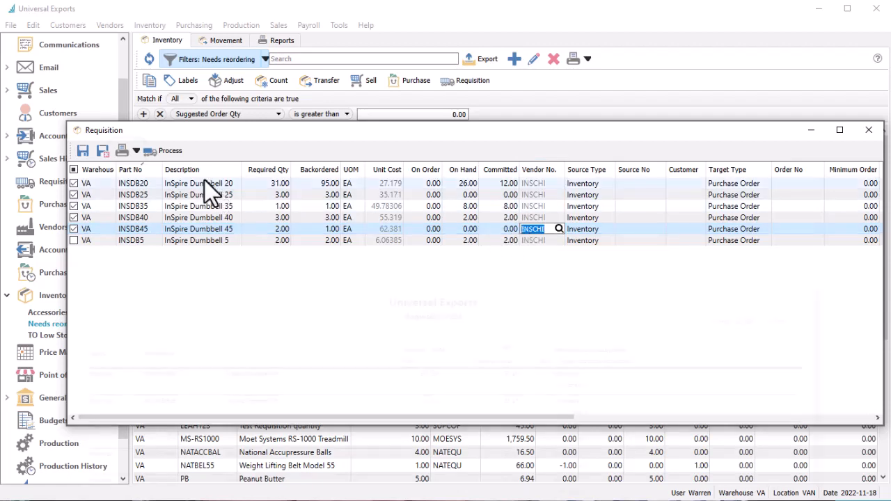
Step: Check the print options for the dumbbell requisition, then process its selected lines
click(136, 151)
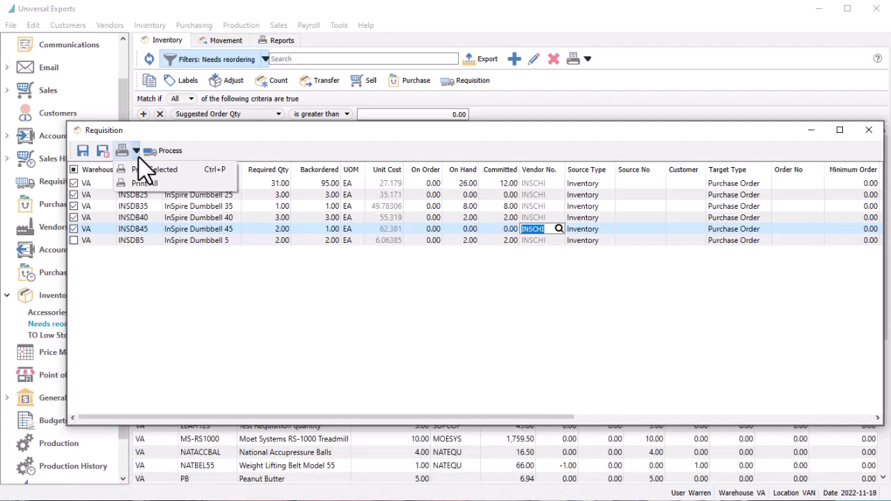
click(138, 157)
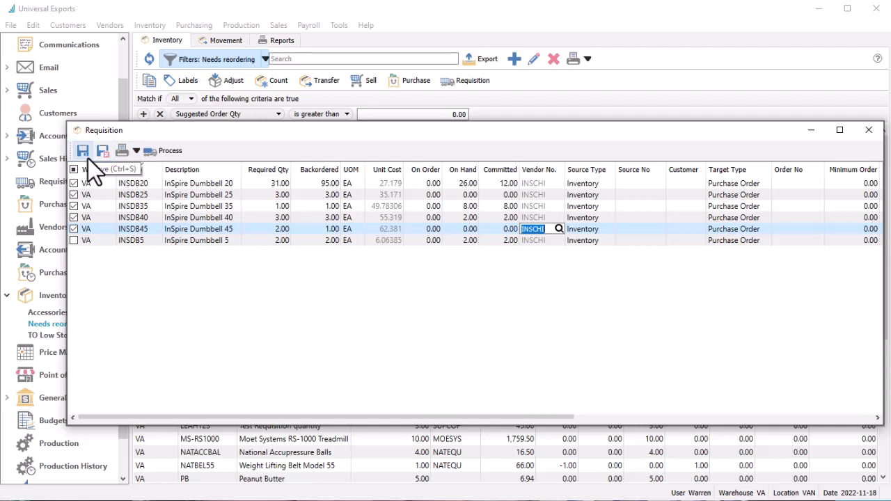
click(166, 152)
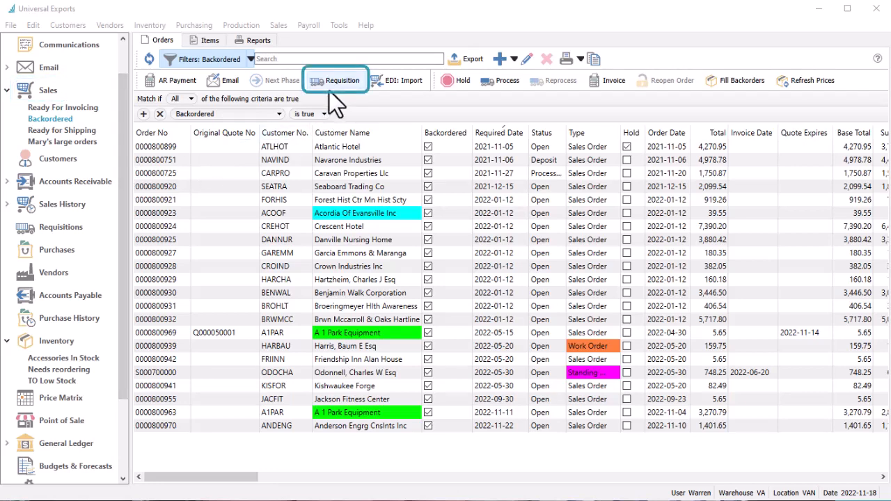
Step: Open the backordered Navarone Industries sales order and create a requisition from it
click(248, 161)
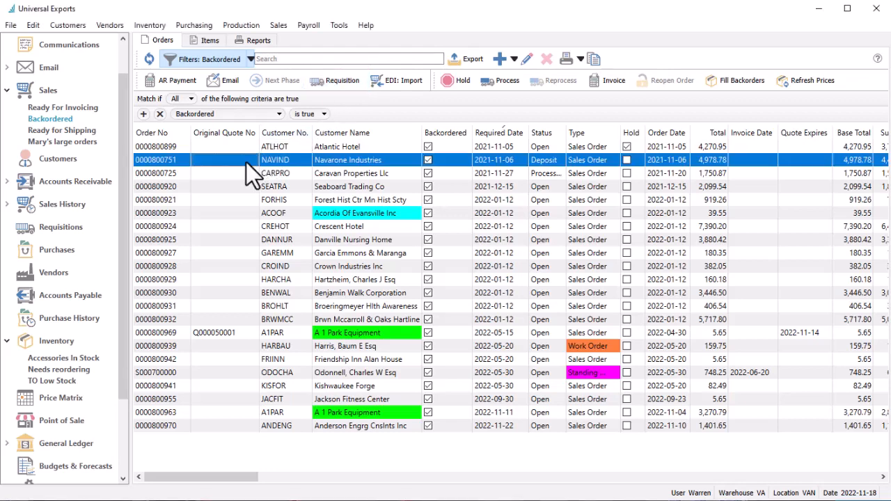
double_click(246, 163)
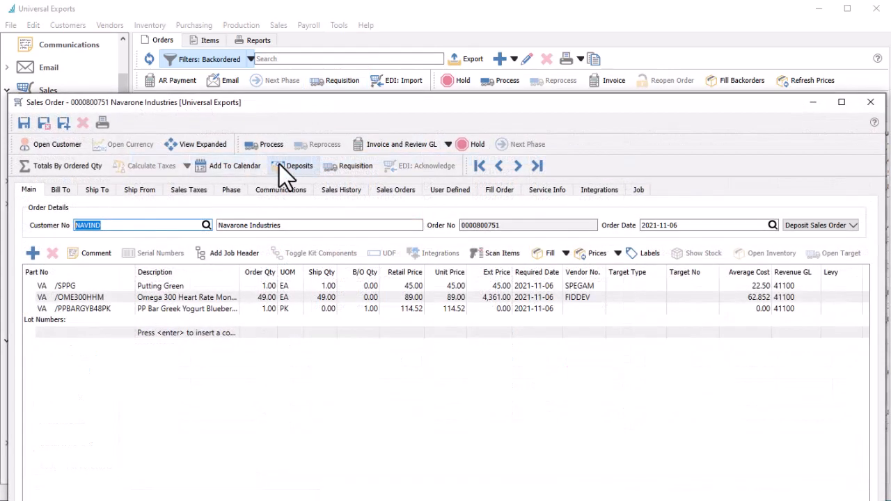
click(349, 174)
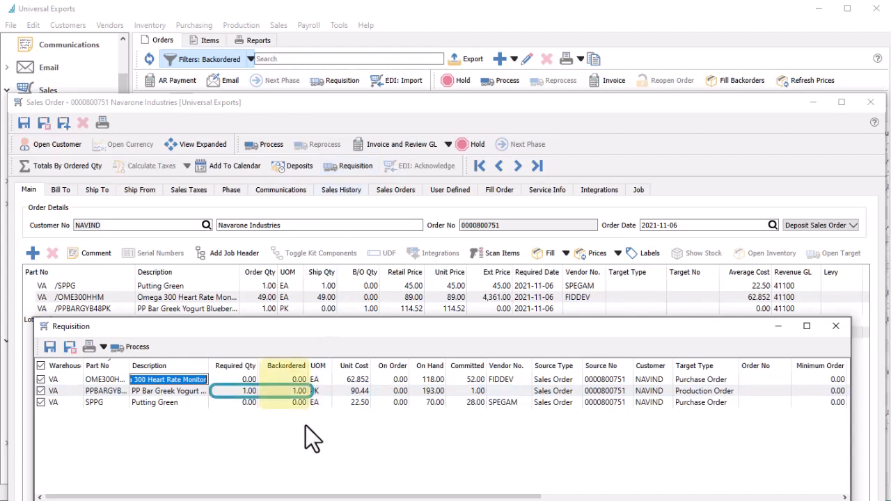
Step: Set the required quantity of Putting Green (SPPG) to 1 and process the sales order's requisition
click(240, 400)
text(1)
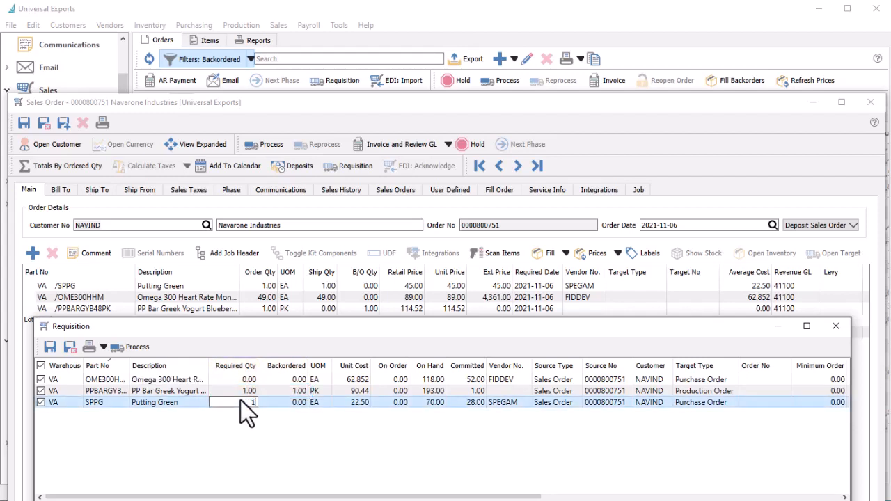
key(Tab)
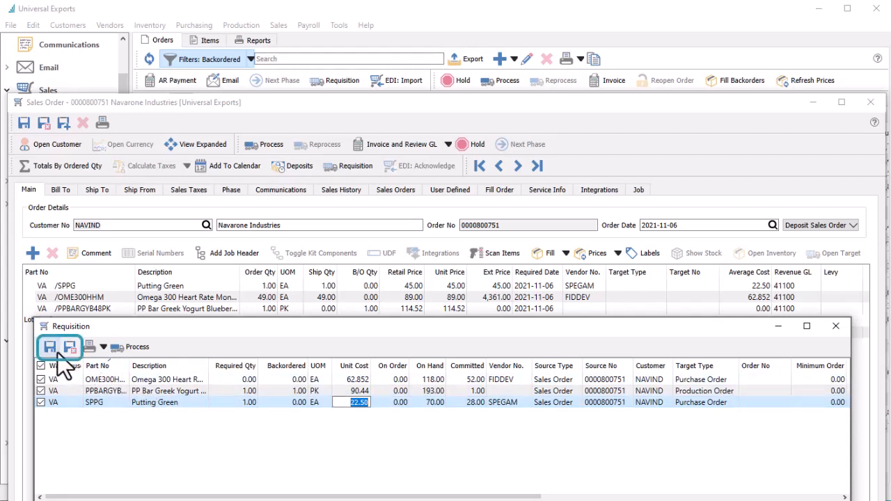
click(125, 353)
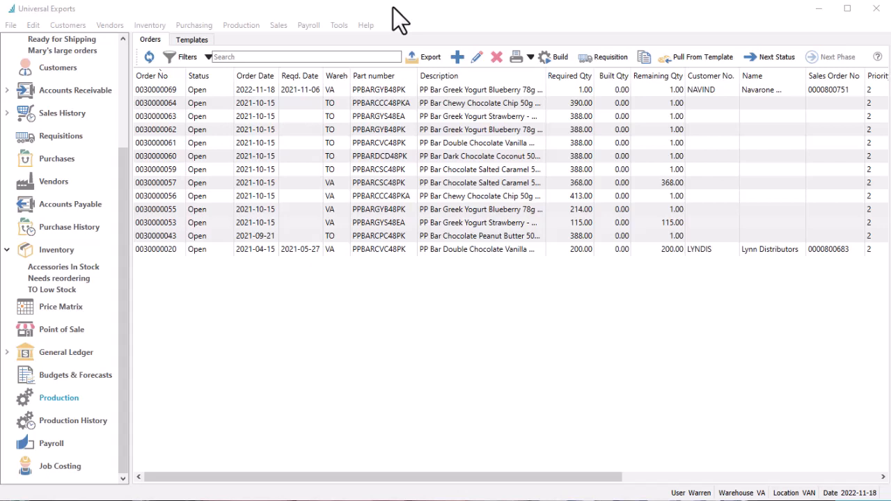
Step: Open the VA production order for PPBARGYS48EA, create a requisition for its components and save it unprocessed
click(393, 8)
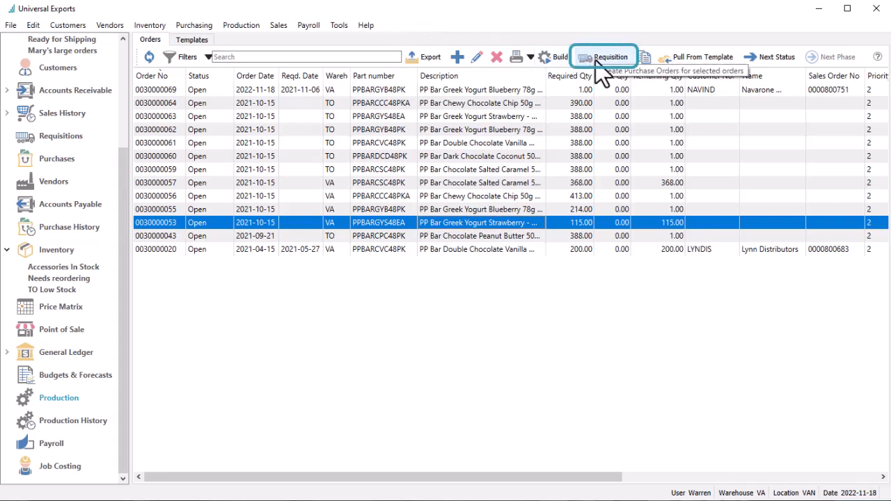
double_click(452, 223)
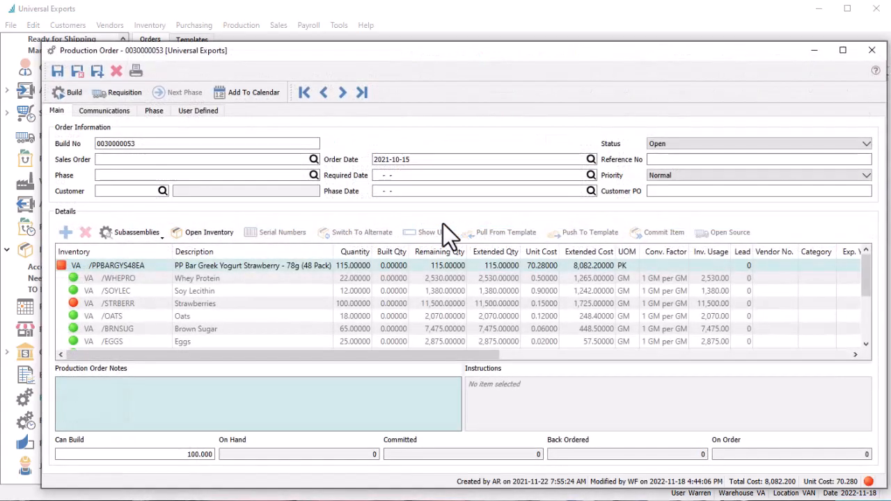
click(132, 94)
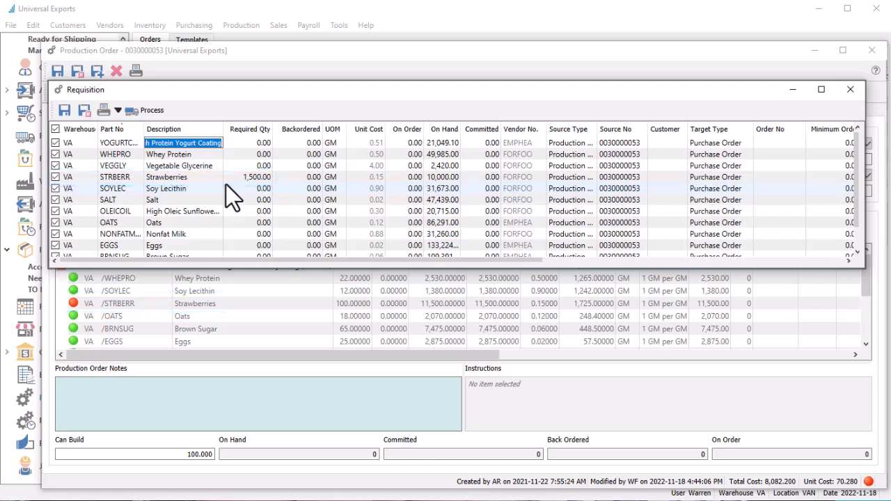
click(66, 115)
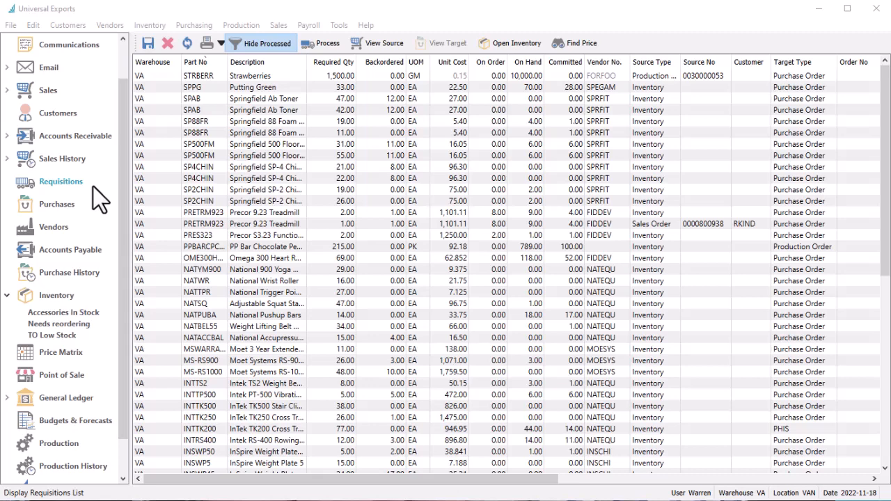
Step: Include processed lines in the requisitions list and look up the vendor prices for the unprocessed PRES323 line
click(263, 62)
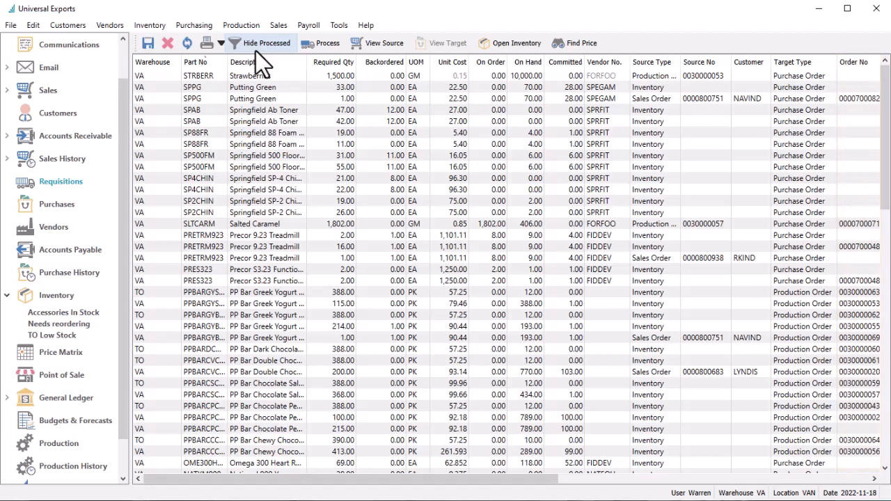
click(313, 273)
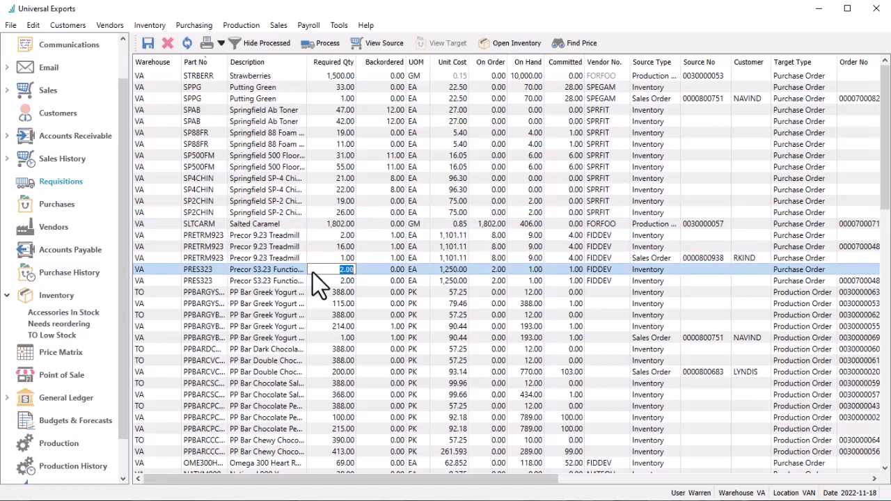
click(560, 53)
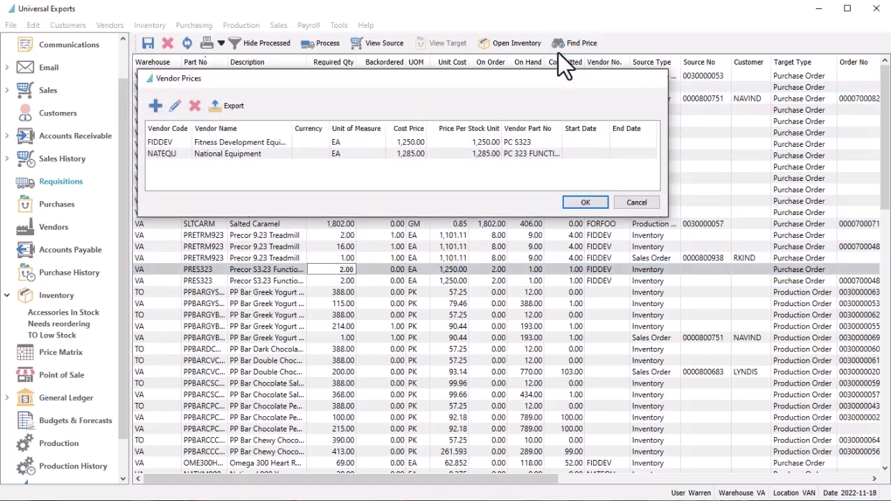
key(Escape)
Step: View the source sales order of the PRETRM923 requisition line for customer RKIND, and close it
click(648, 263)
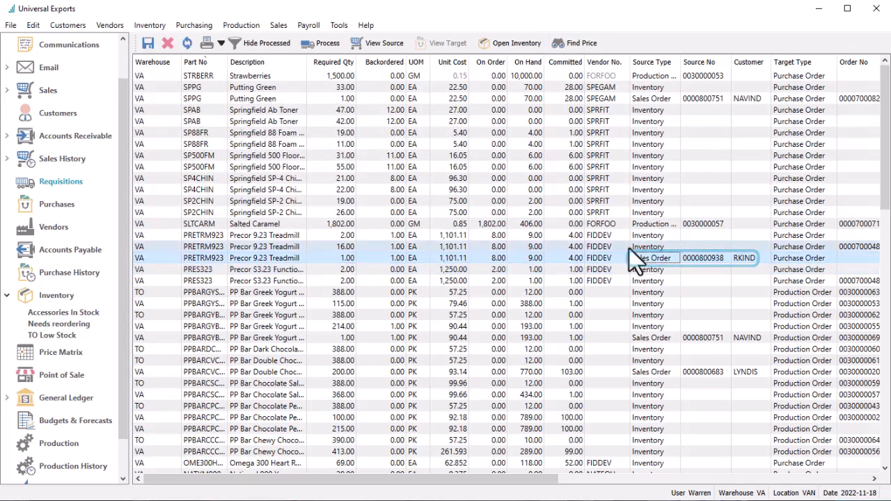
click(400, 53)
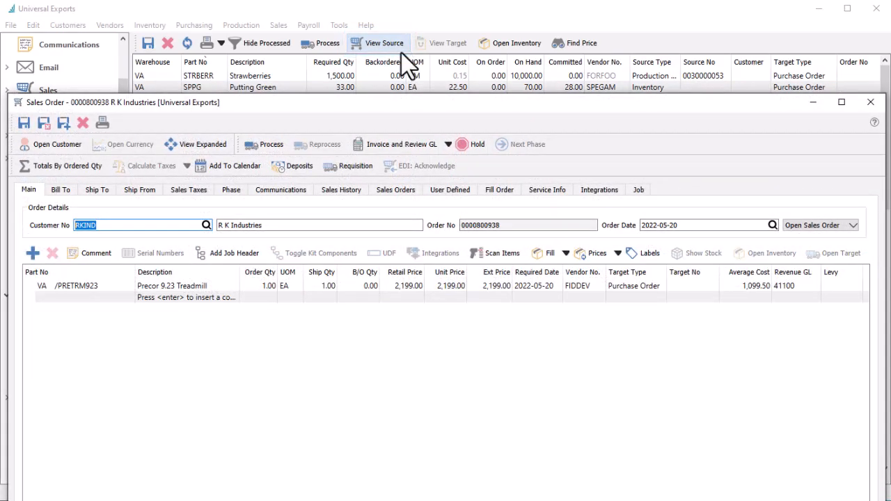
key(Escape)
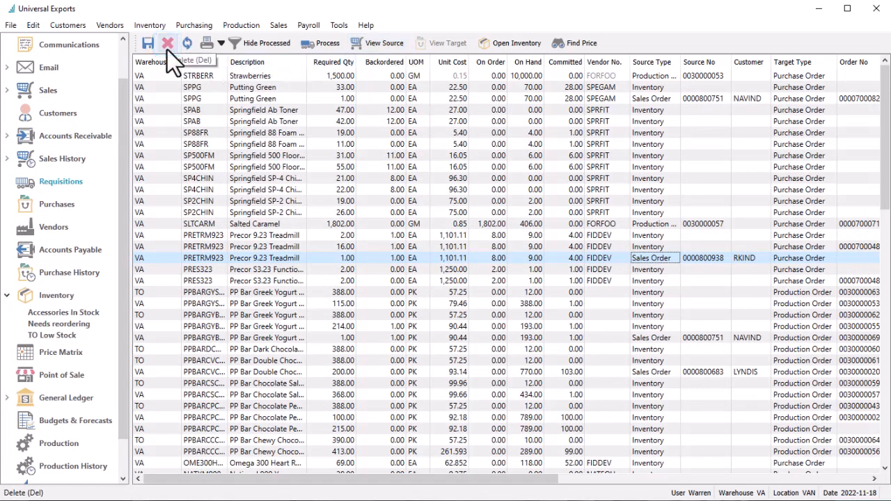
Step: Process the Strawberries line and both Putting Green lines of the requisitions list together
click(232, 78)
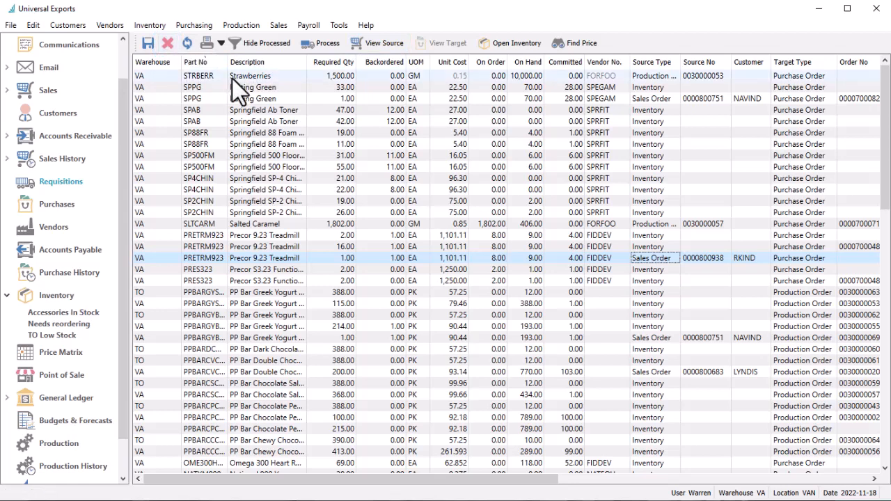
click(232, 78)
shift+click(235, 101)
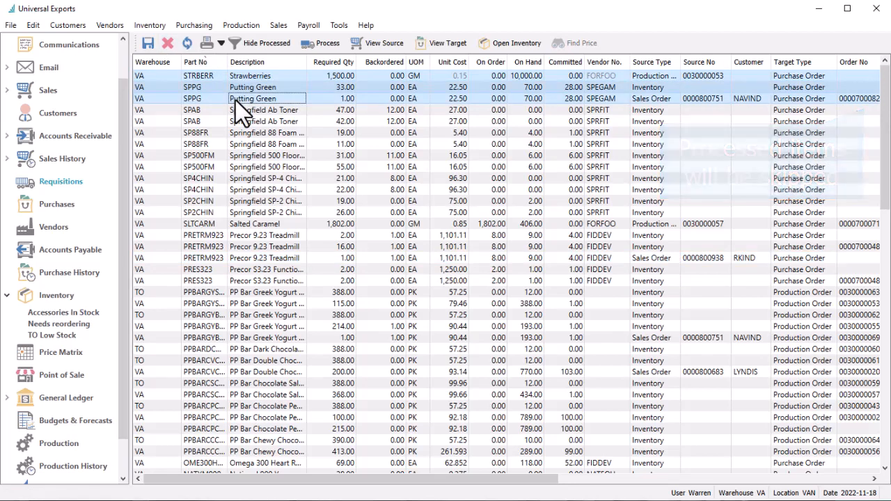
click(317, 52)
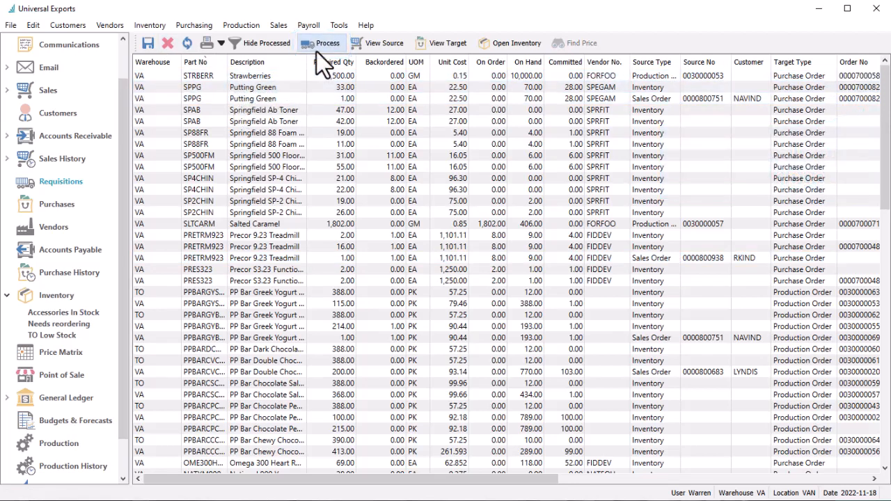
Step: Open the target purchase order of the Putting Green requisition line for customer NAVIND
click(858, 101)
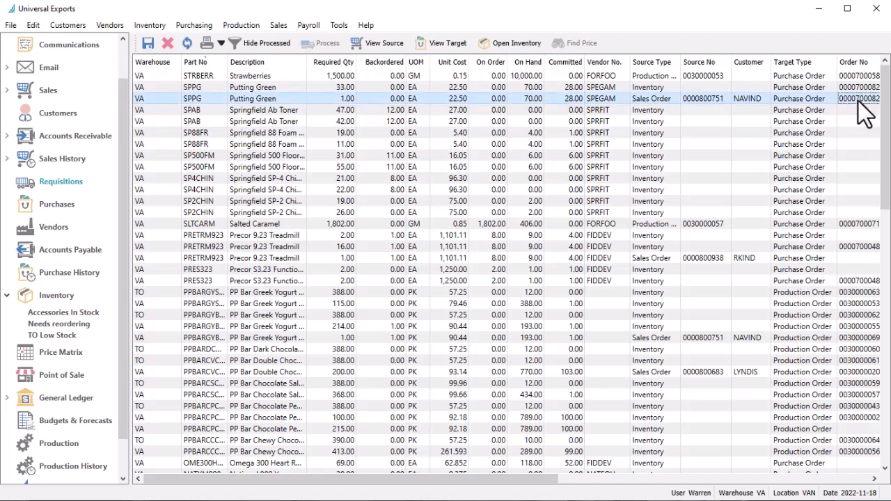
click(457, 49)
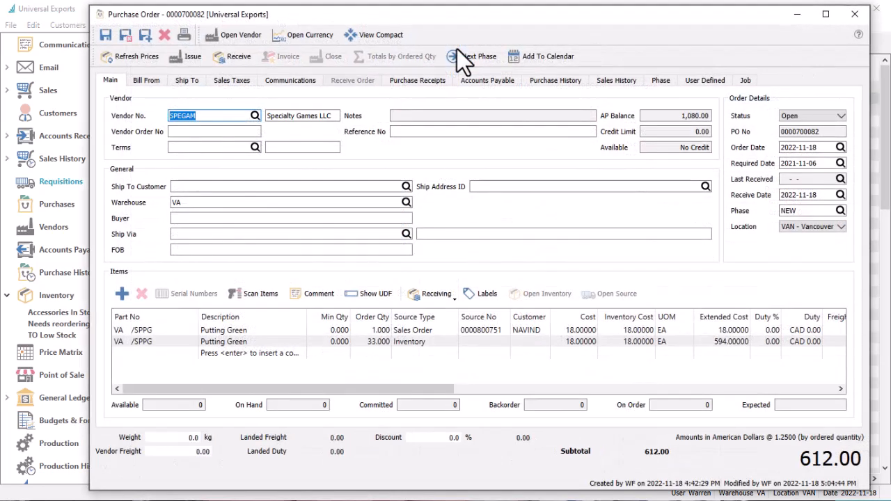